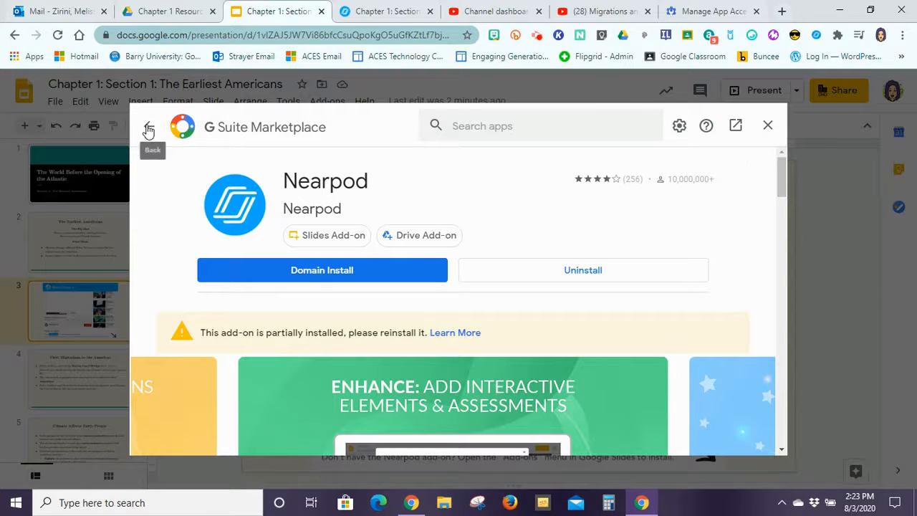
Close the marketplace listing and open the Nearpod add-on in the presentation.
left_click(765, 126)
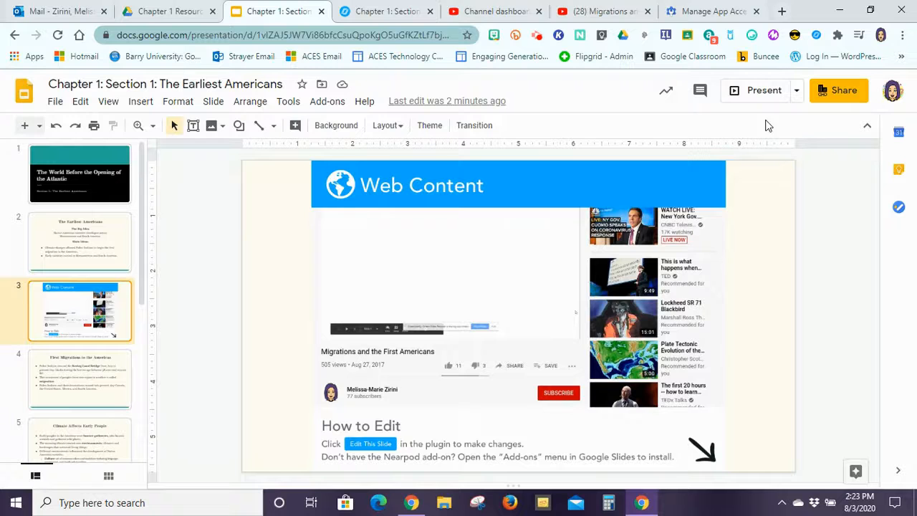
left_click(321, 107)
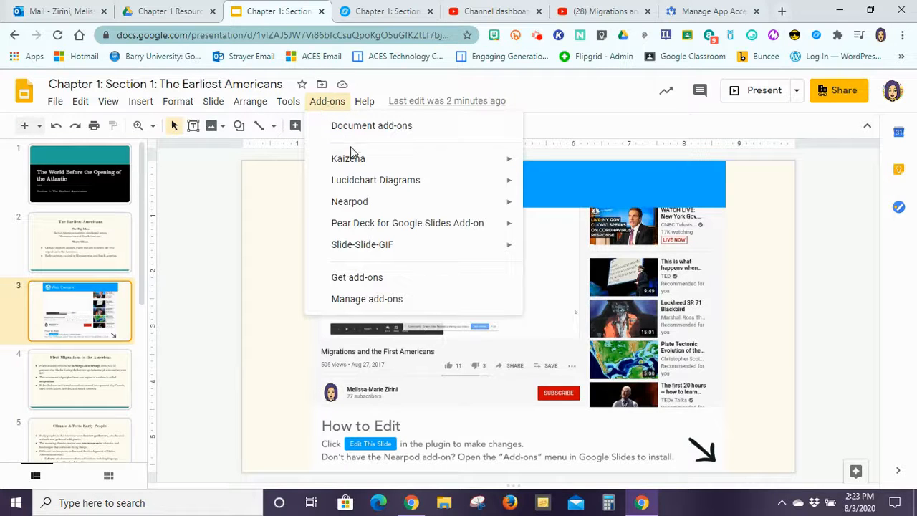
mouse_move(344, 208)
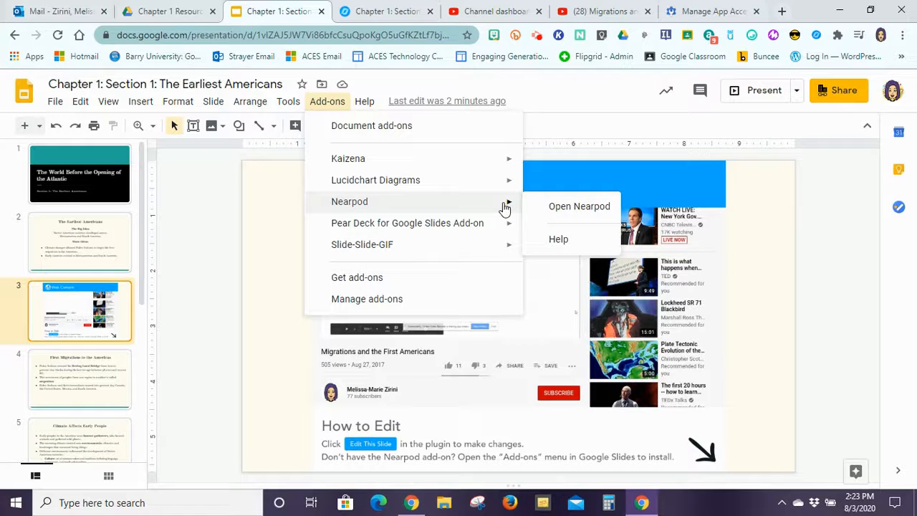
left_click(552, 207)
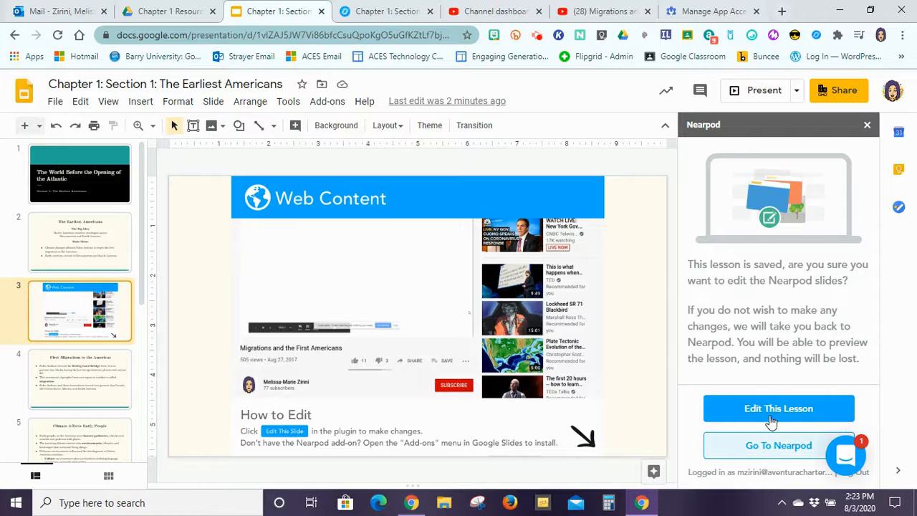
Put the saved Nearpod lesson into editing mode, closing the Nearpod library page opened along the way.
left_click(769, 448)
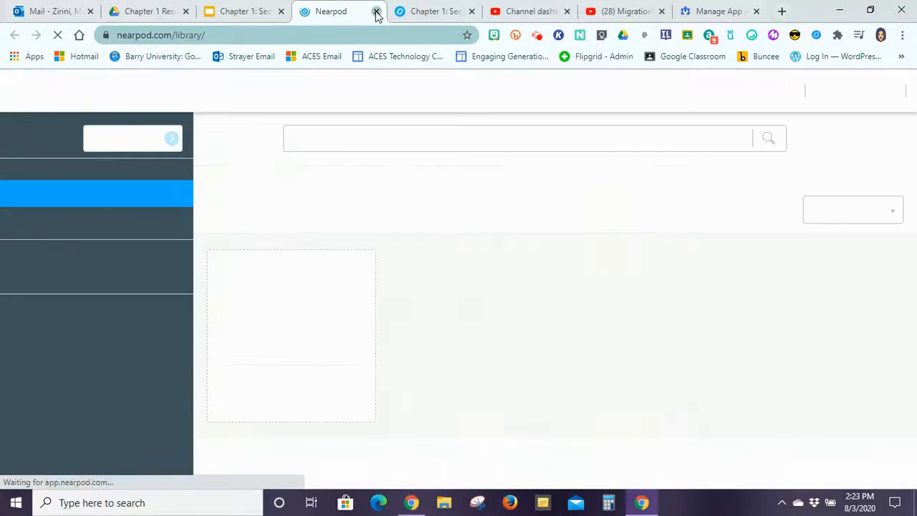
left_click(376, 12)
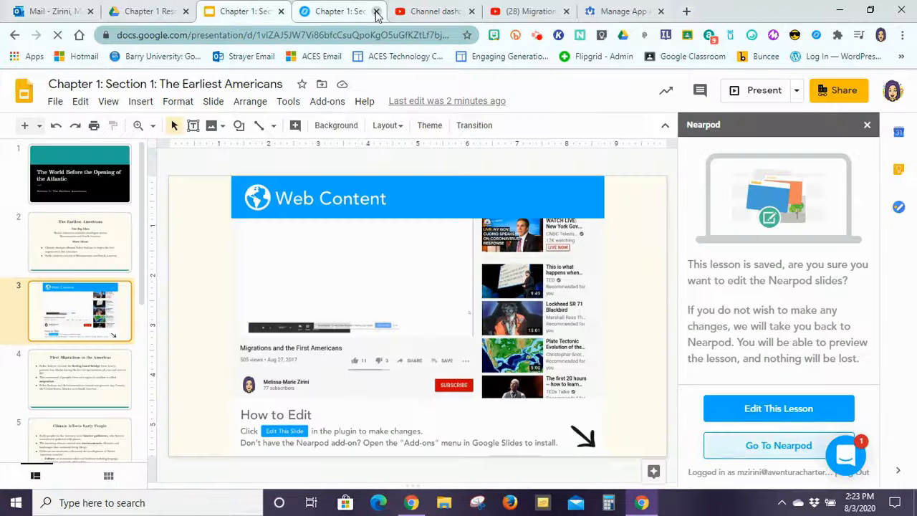
left_click(786, 410)
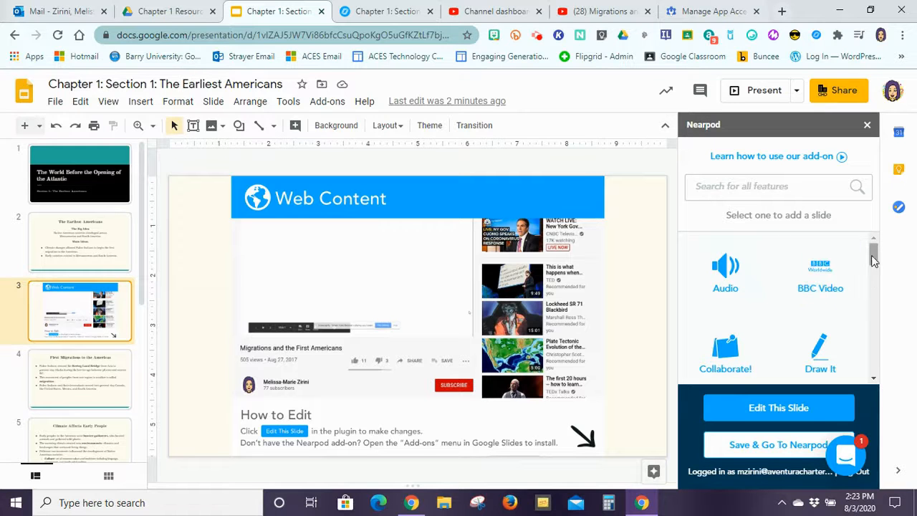
Insert a Draw It activity with an empty canvas after the First Migrations to the Americas slide.
left_click_drag(873, 256, 873, 313)
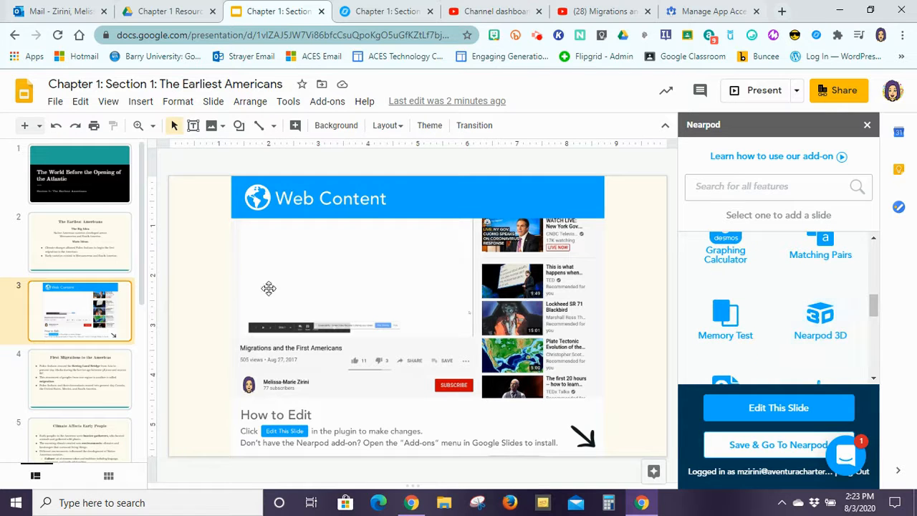
left_click_drag(141, 265, 140, 317)
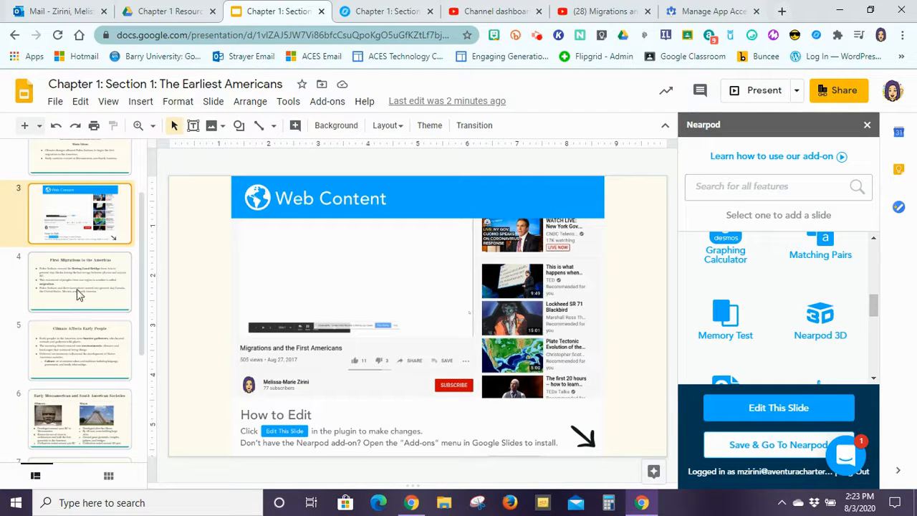
left_click(81, 317)
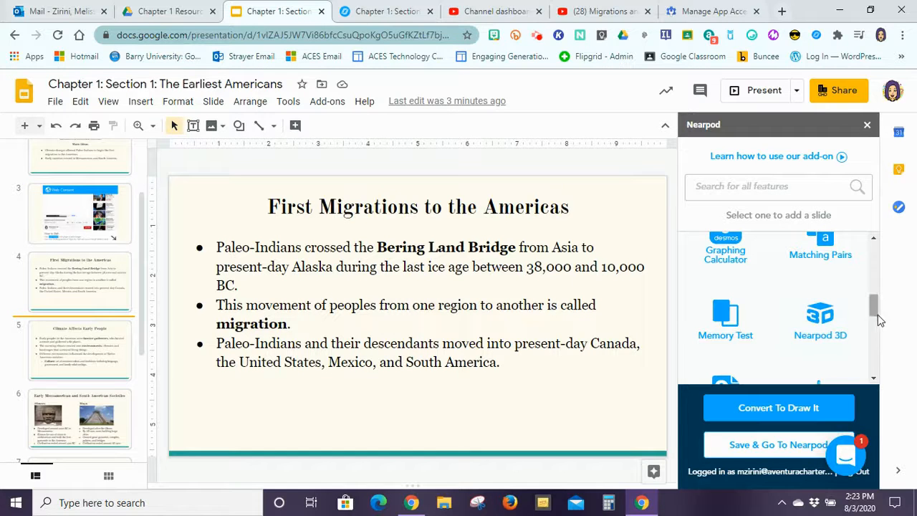
left_click_drag(876, 304, 873, 255)
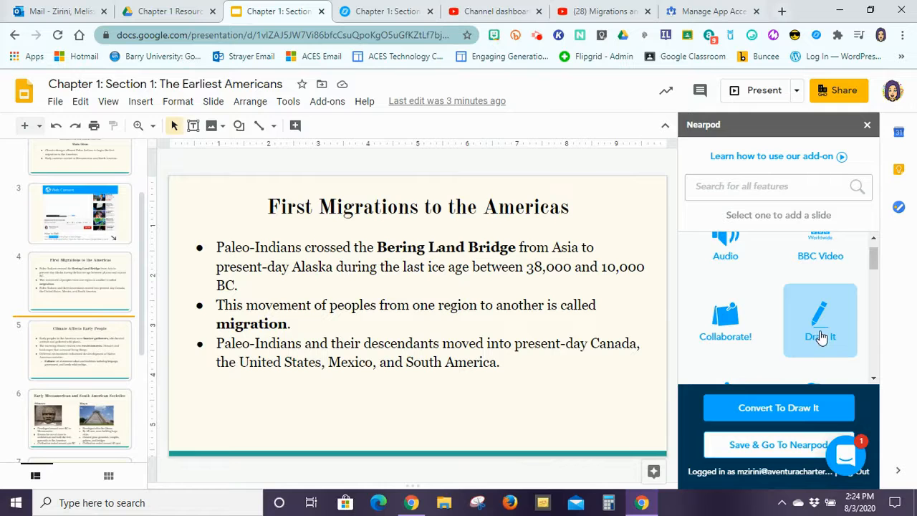
left_click(820, 338)
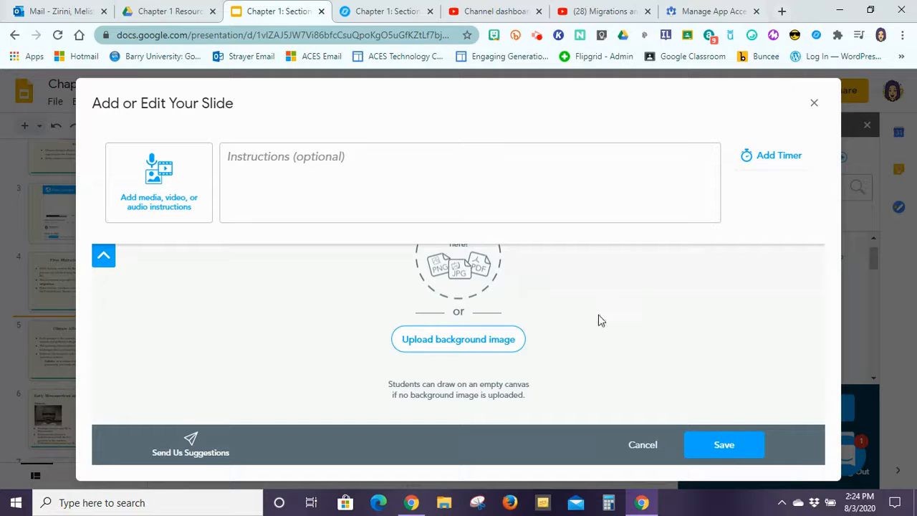
left_click(718, 442)
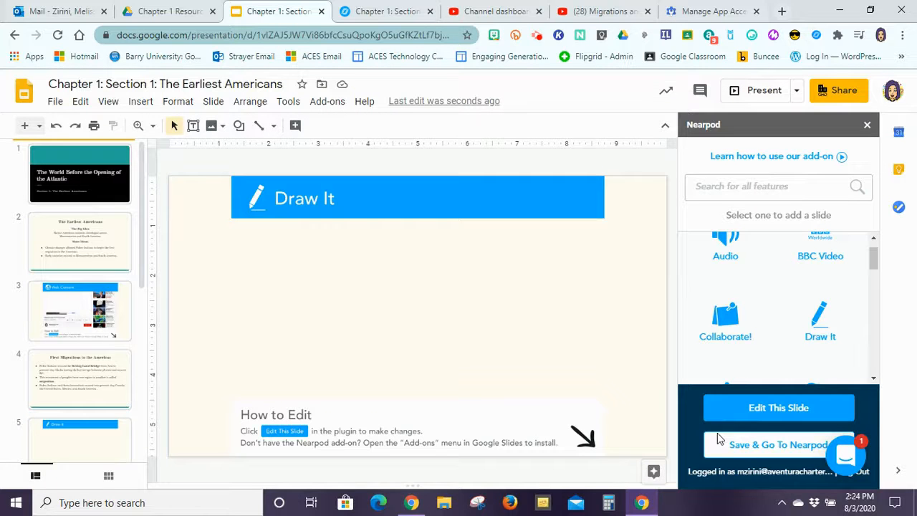
scroll(139, 286, "down", 1)
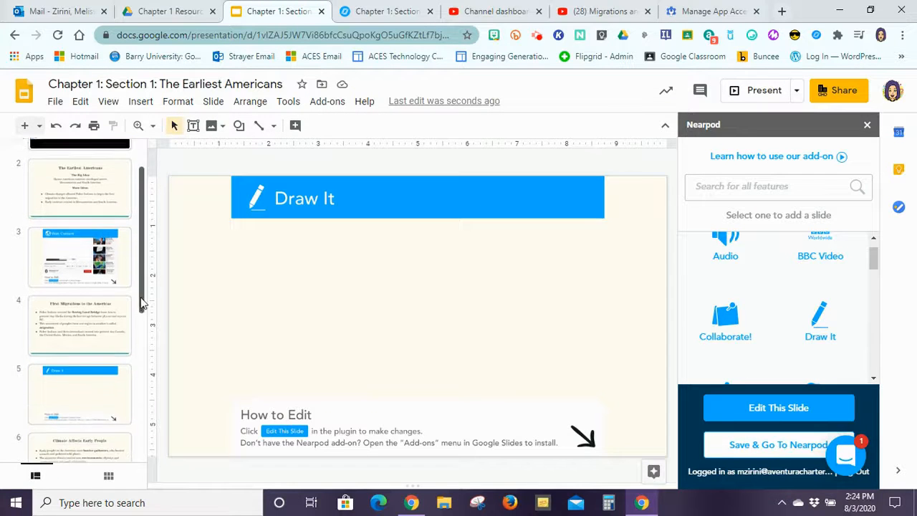
scroll(141, 304, "down", 1)
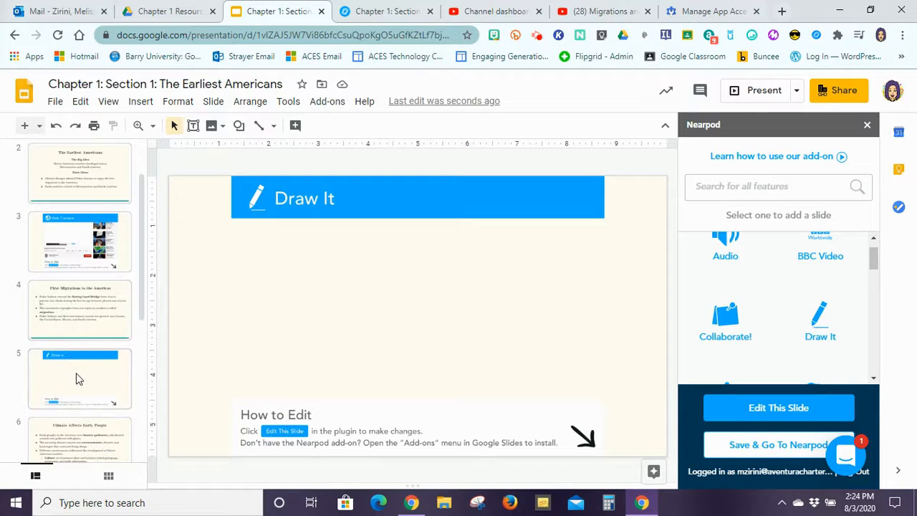
mouse_move(143, 262)
left_mouse_down()
mouse_move(150, 322)
mouse_move(159, 252)
left_mouse_up()
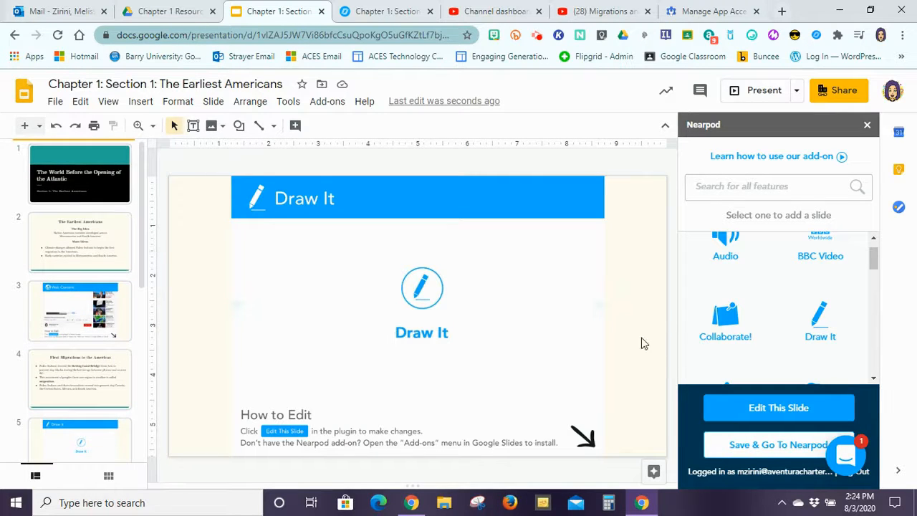
View the Web Content activity's URL entry form and close it without adding a slide.
left_click_drag(872, 259, 874, 372)
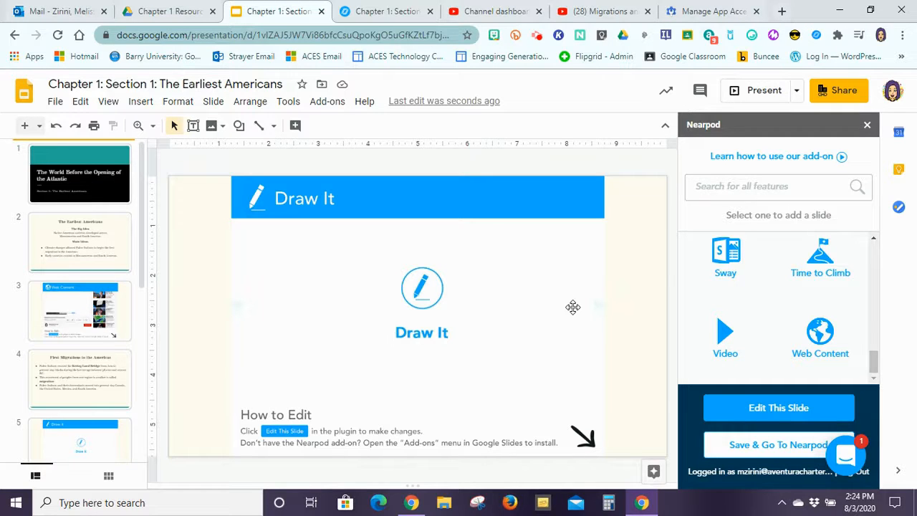
left_click(809, 336)
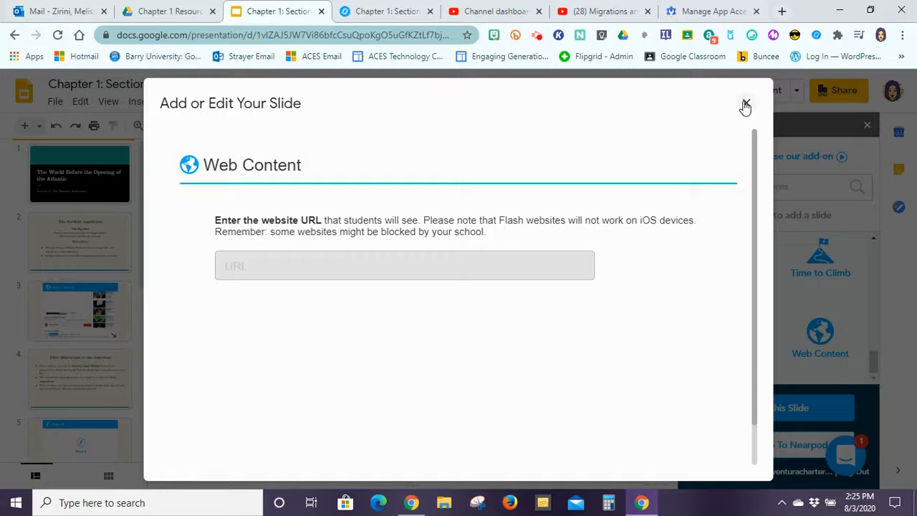
left_click(746, 104)
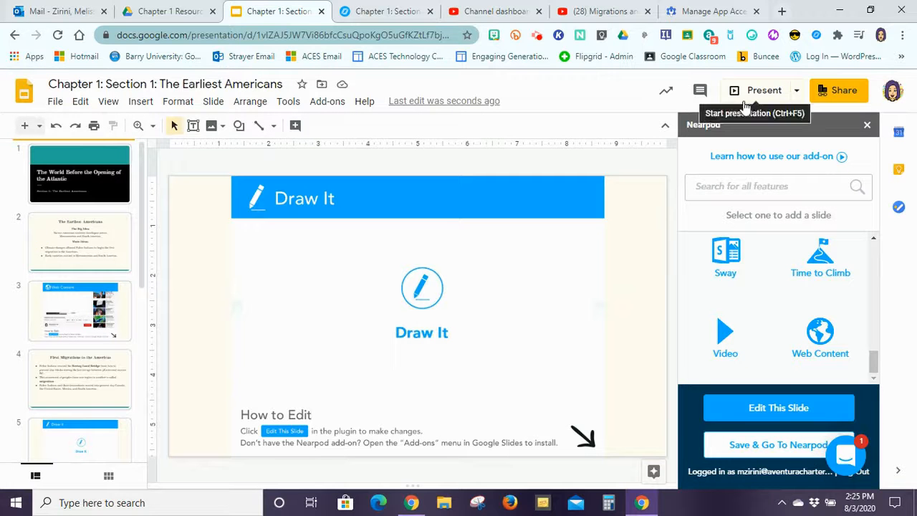
View the Video activity's YouTube search and file upload options, closing the form without adding a video.
left_click(729, 331)
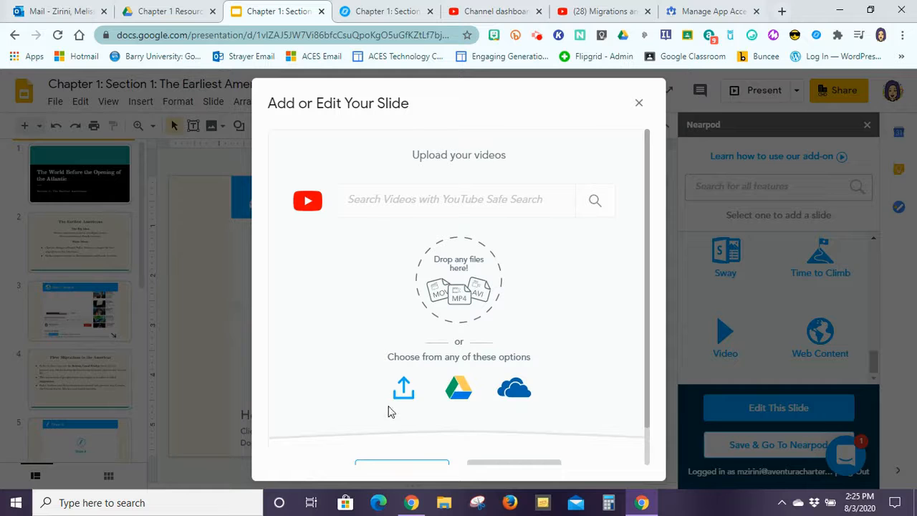
left_click(362, 207)
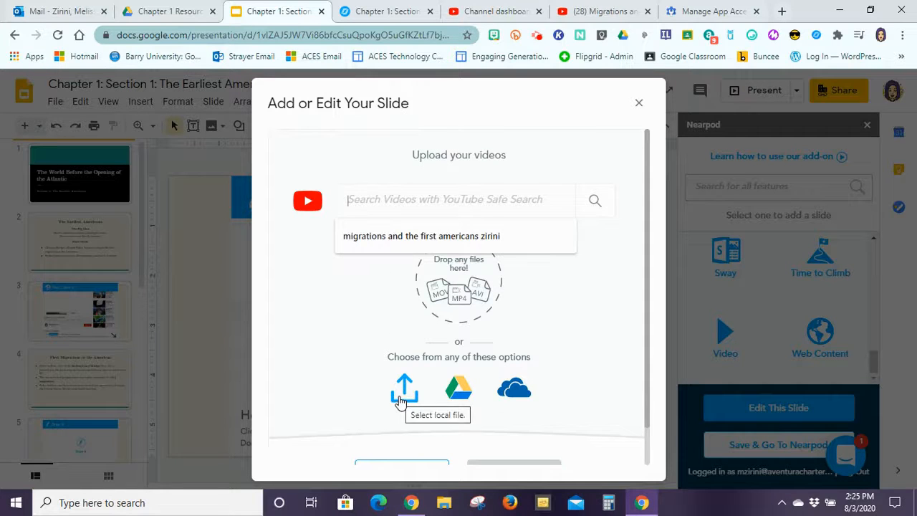
left_click(638, 102)
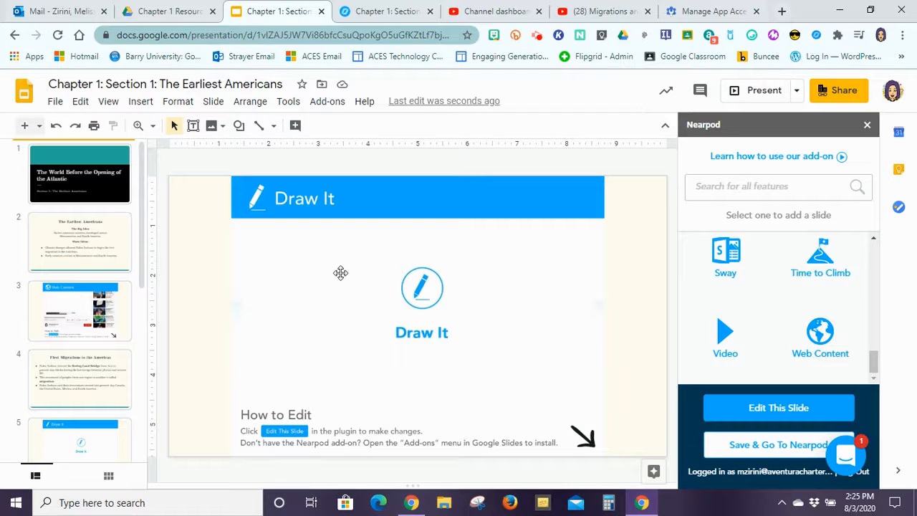
mouse_move(140, 264)
left_mouse_down()
mouse_move(141, 308)
mouse_move(142, 257)
left_mouse_up()
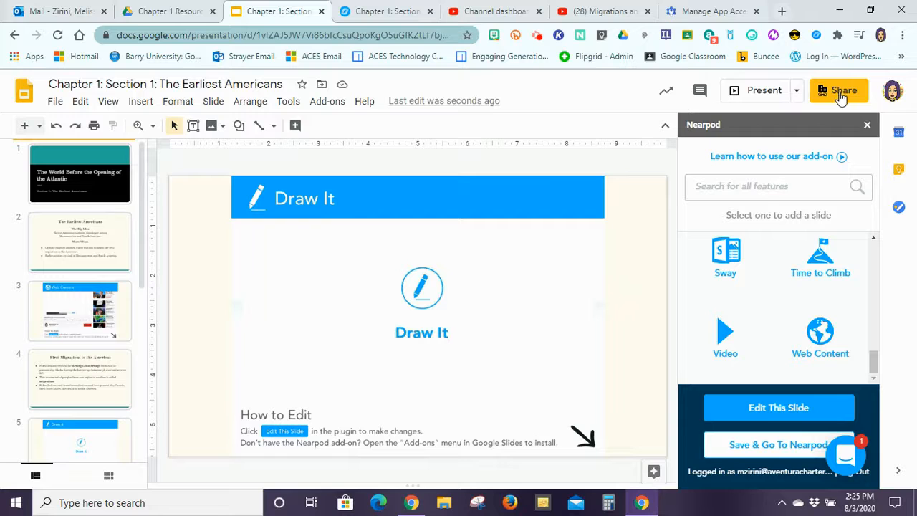
Save the lesson to Nearpod and locate it in My Library.
left_click(742, 445)
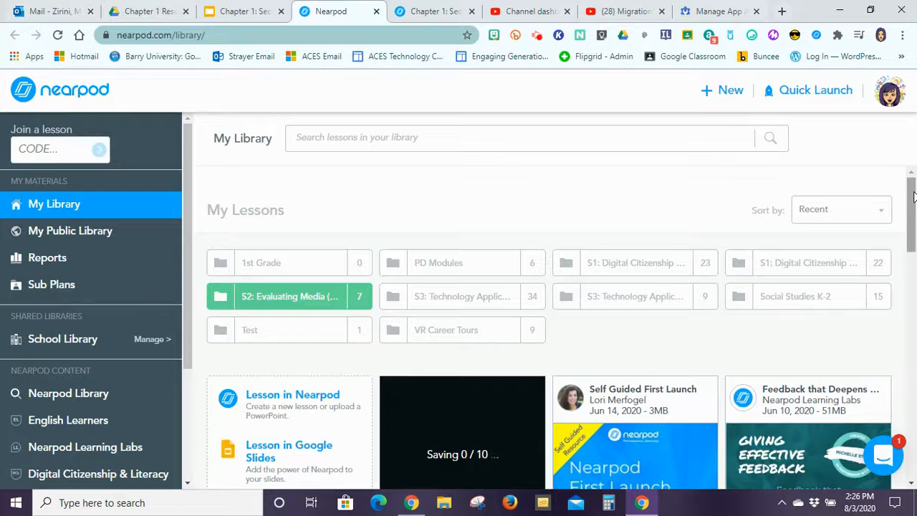
scroll(913, 199, "down", 2)
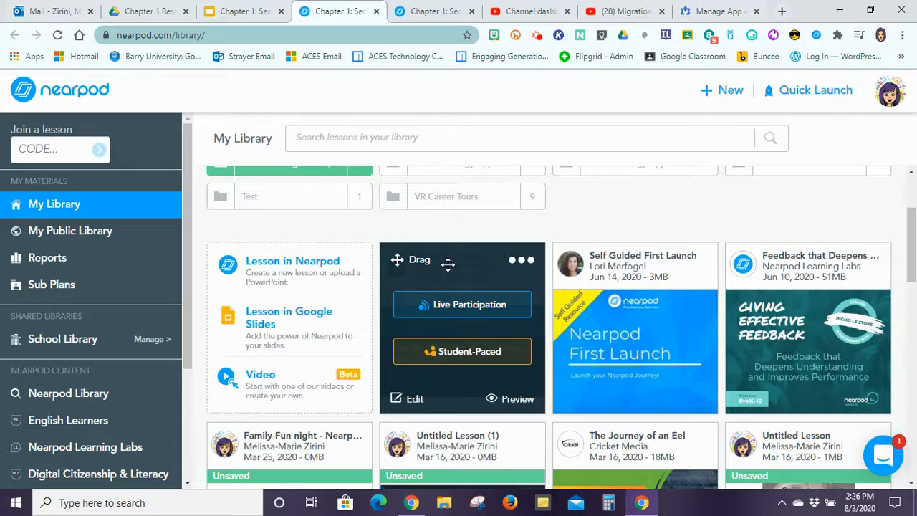
Open the Chapter 1: Section 1 lesson for editing from My Library and go through its slides to the Draw It slide.
left_click(411, 403)
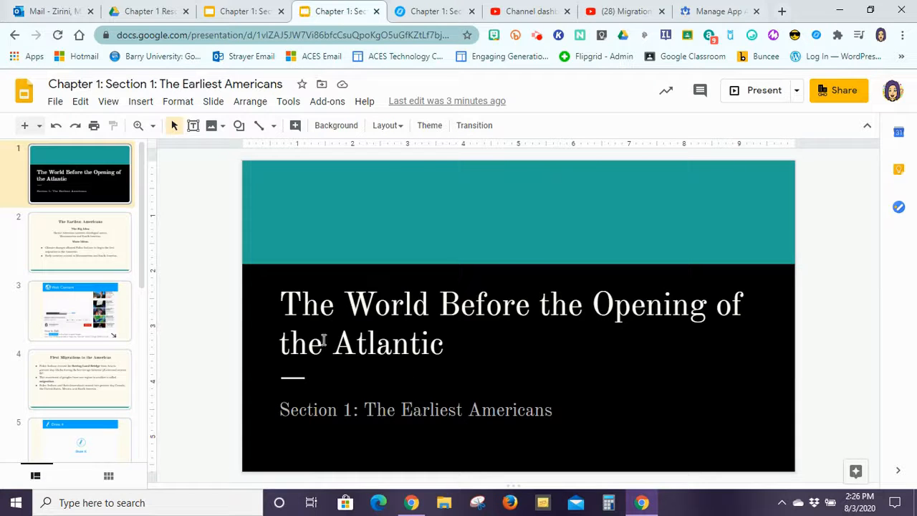
left_click(79, 261)
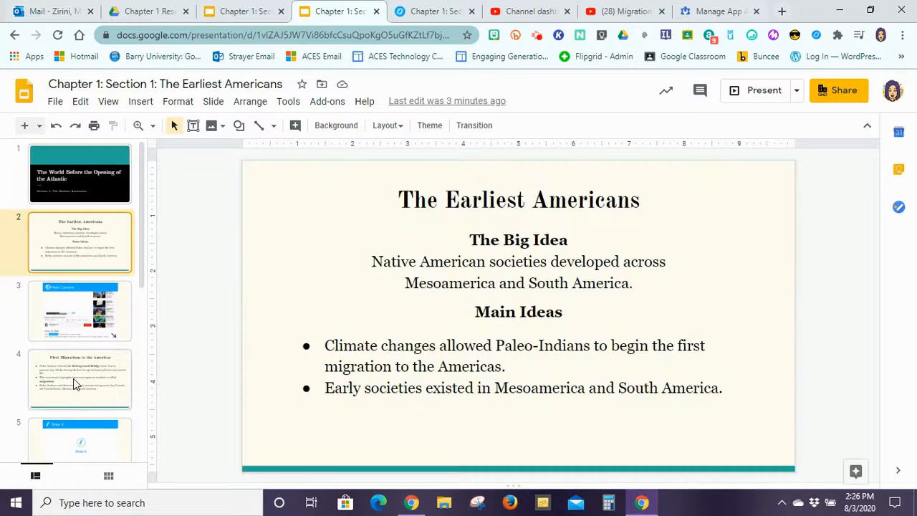
left_click(74, 383)
left_click(78, 435)
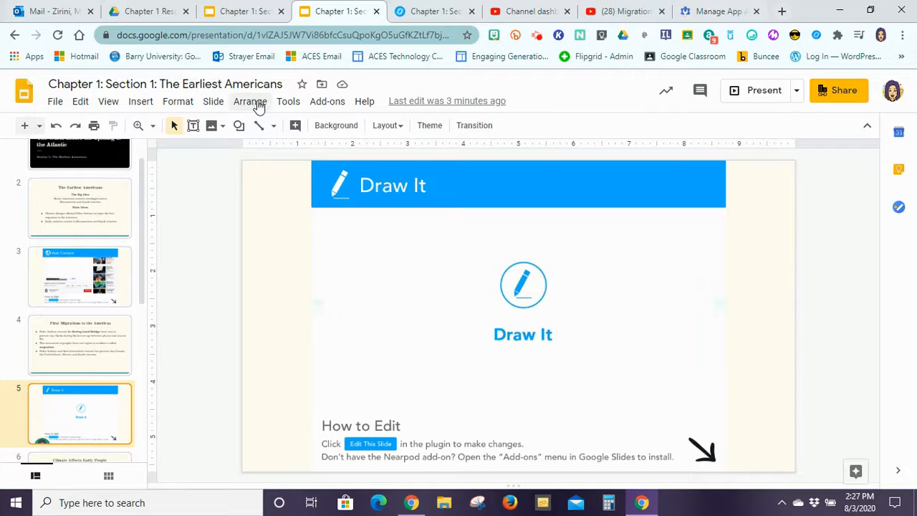
Open the Nearpod add-on for the reopened presentation with the Draw It slide selected.
left_click(319, 106)
mouse_move(487, 205)
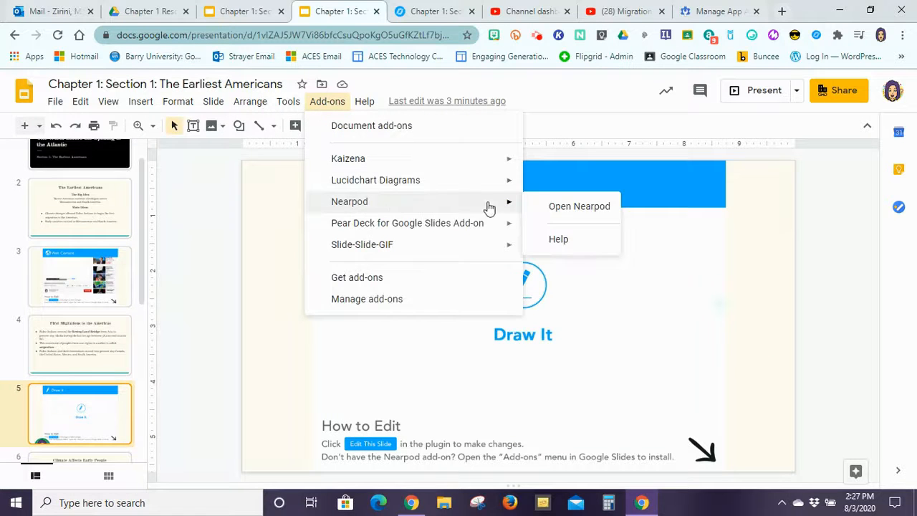
left_click(565, 209)
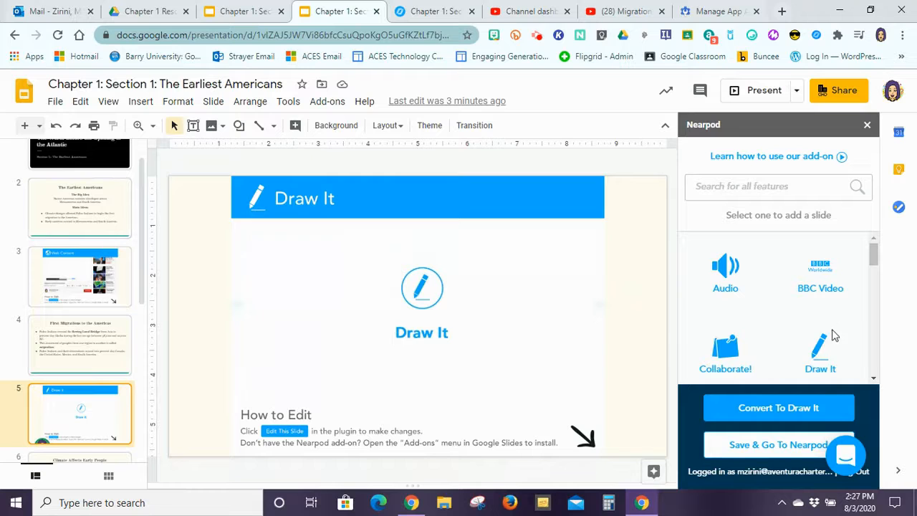
Save the lesson to Nearpod again and check its launch options in My Library before returning to the presentation.
left_click(739, 445)
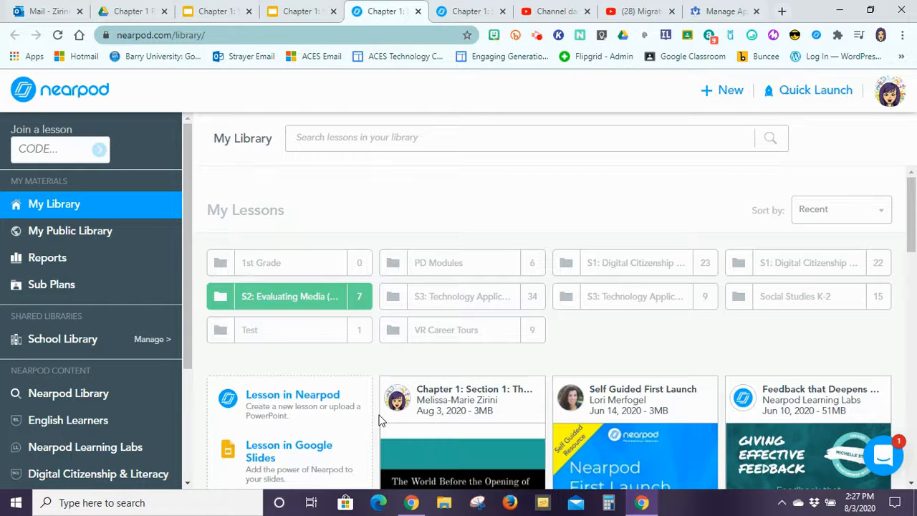
left_click_drag(908, 225, 908, 255)
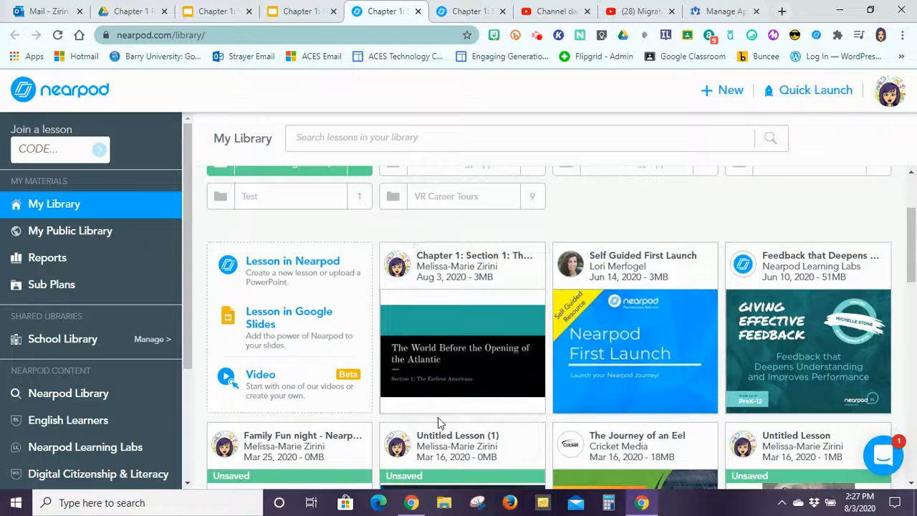
mouse_move(527, 320)
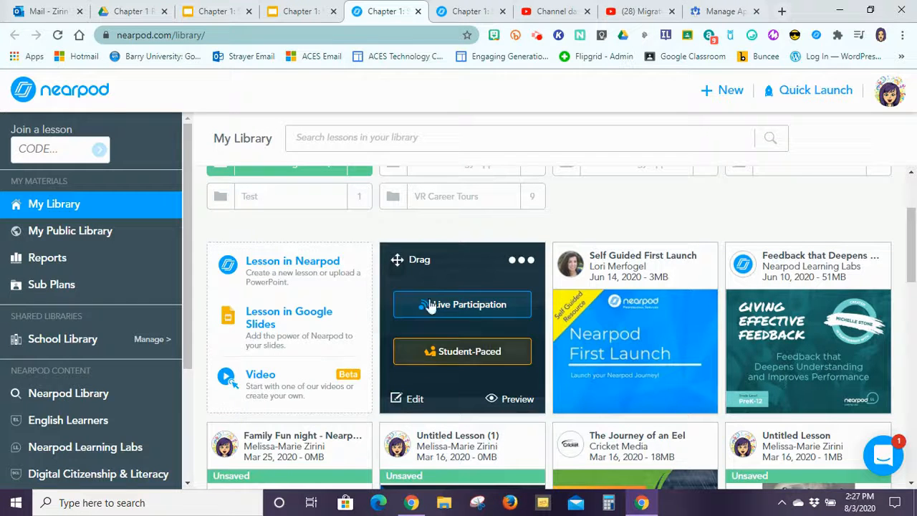
mouse_move(429, 243)
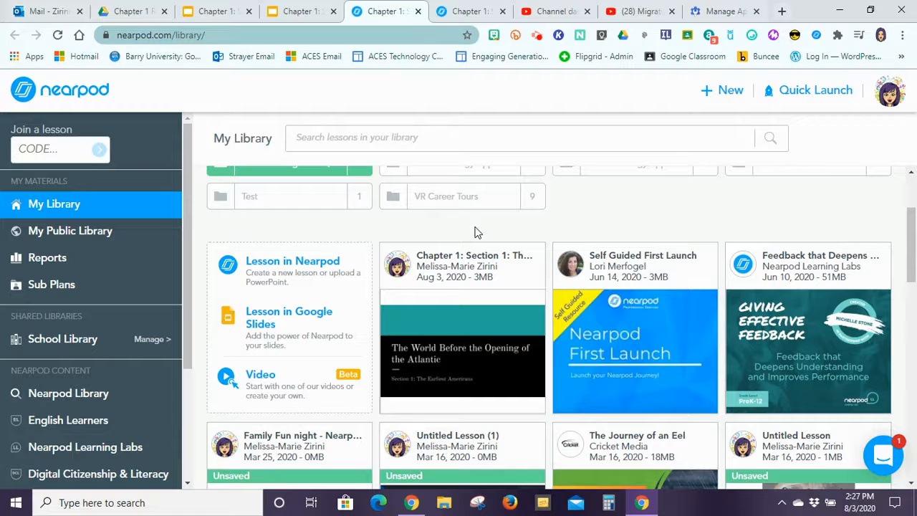
left_click(294, 10)
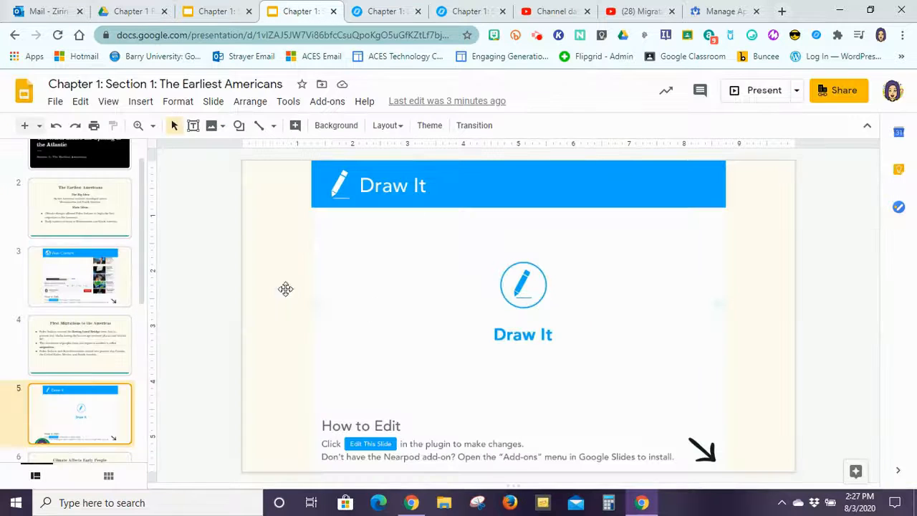